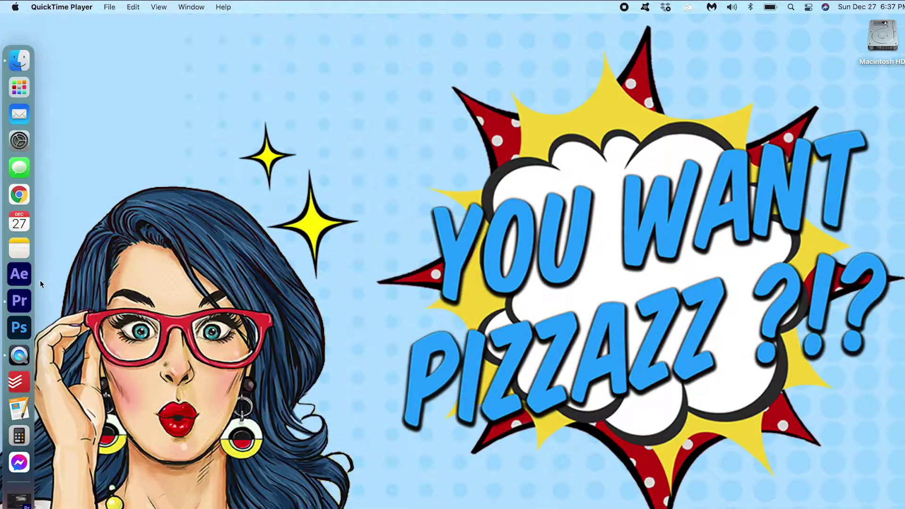
- Switch to Premiere Pro showing the Day to Night Tutorial project's S1 sequence of three clips
left_click(27, 298)
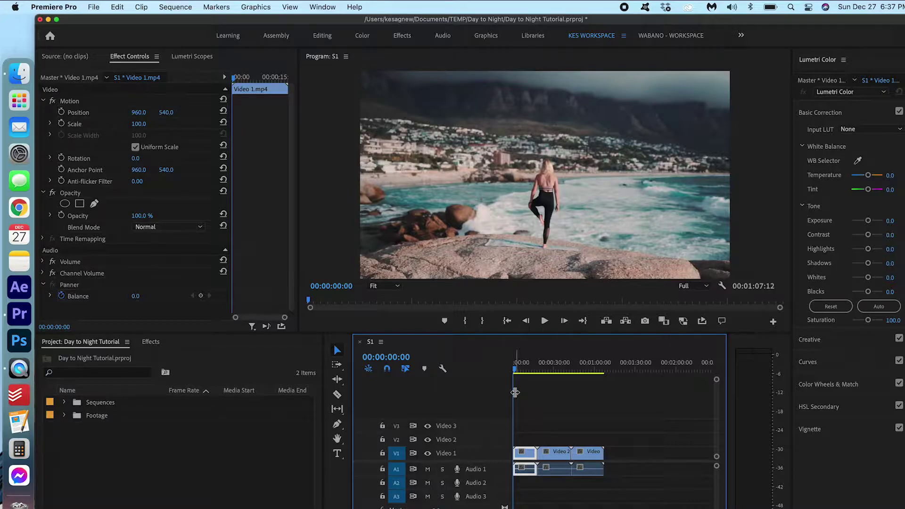
scroll(515, 393, "up", 1)
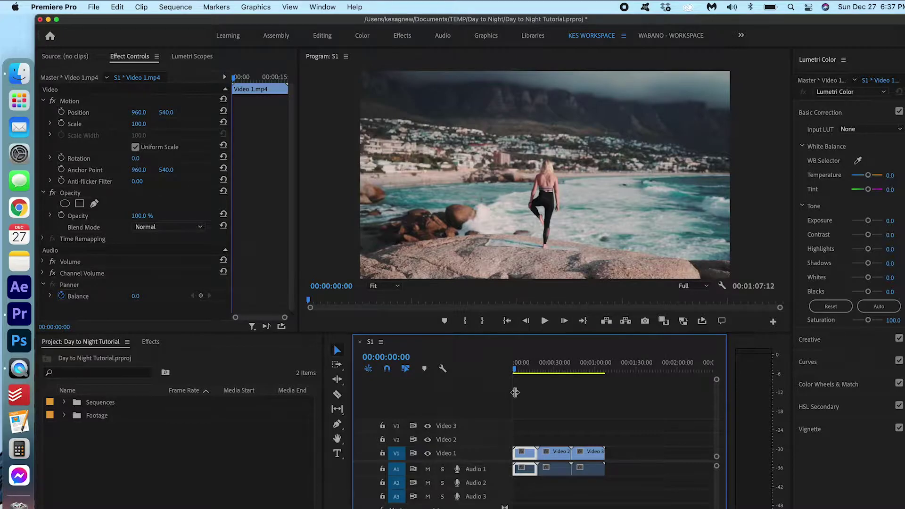
- Create a pure black 1920×1080, 24 fps color matte named 'Black Matte' in the Project panel
left_click(173, 474)
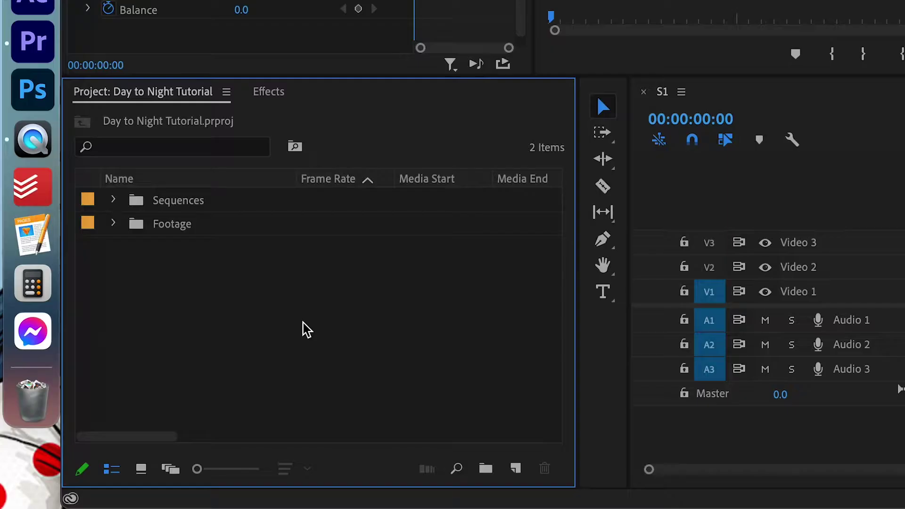
right_click(266, 295)
mouse_move(414, 192)
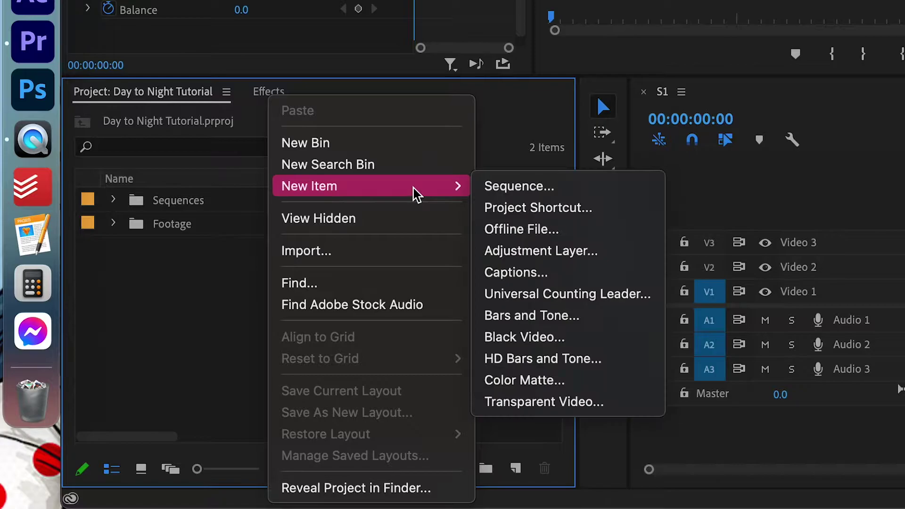
left_click(610, 381)
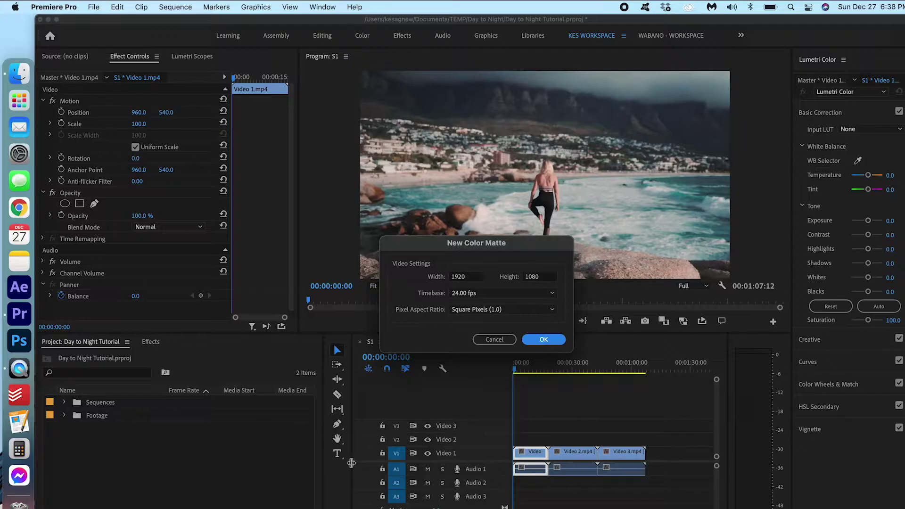
left_click(544, 340)
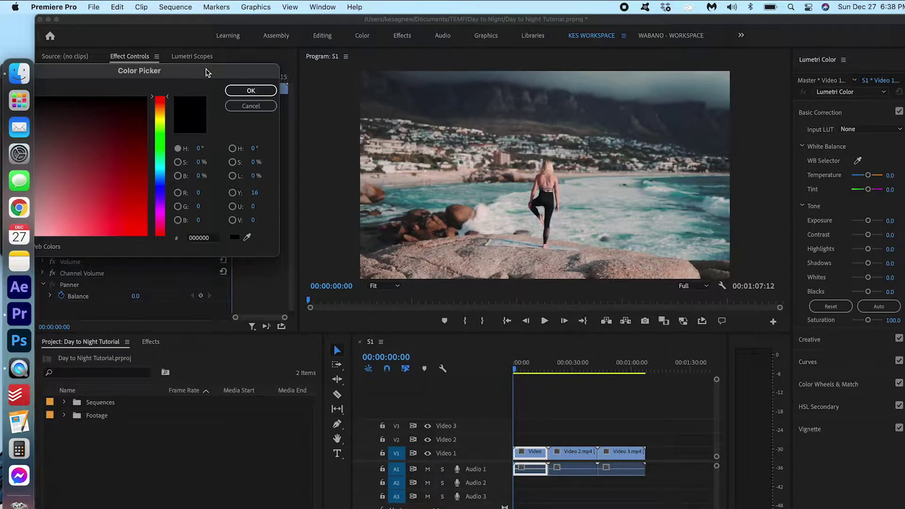
left_click_drag(206, 72, 477, 125)
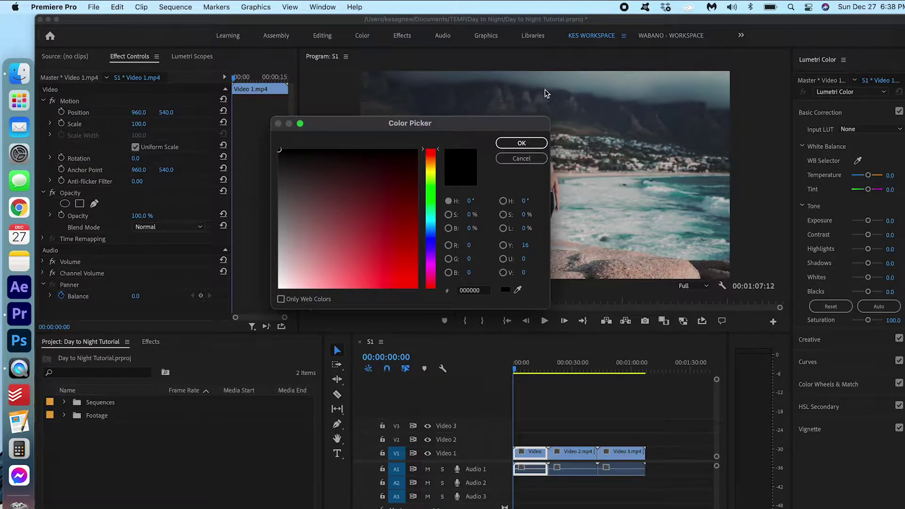
left_click(534, 144)
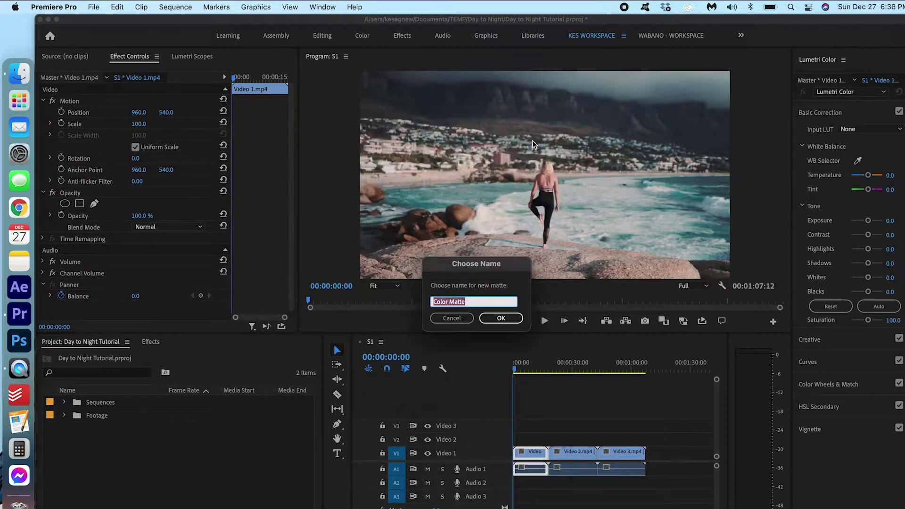
type("Black")
key("Return")
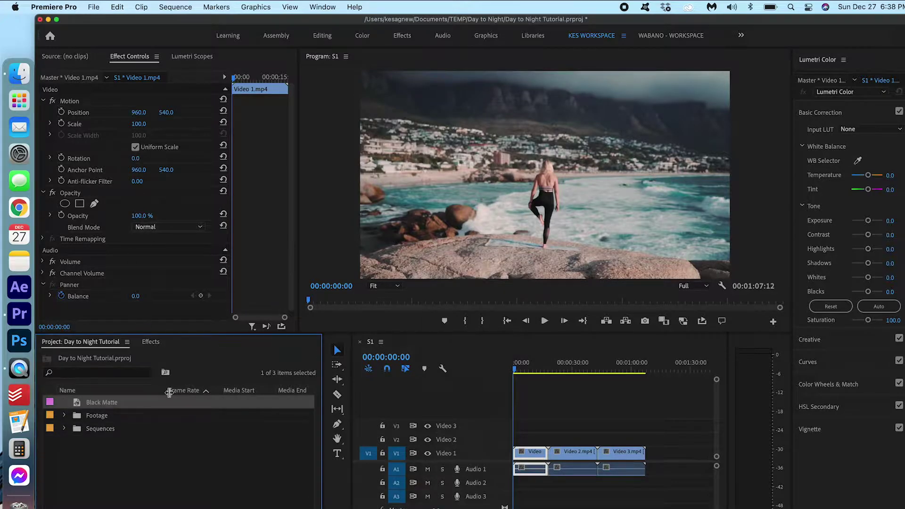
- Place Black Matte on V2 spanning all three clips and set its blend mode to Soft Light
left_click_drag(489, 375, 514, 442)
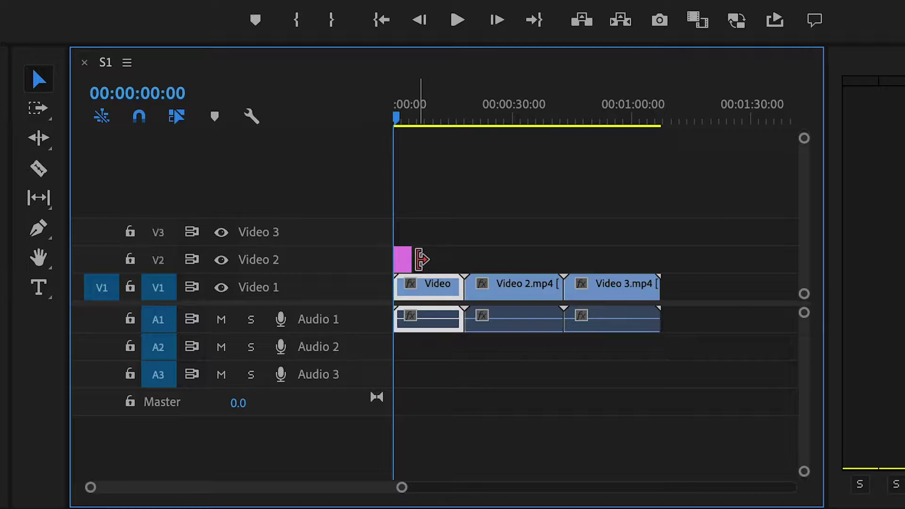
left_click_drag(421, 260, 672, 259)
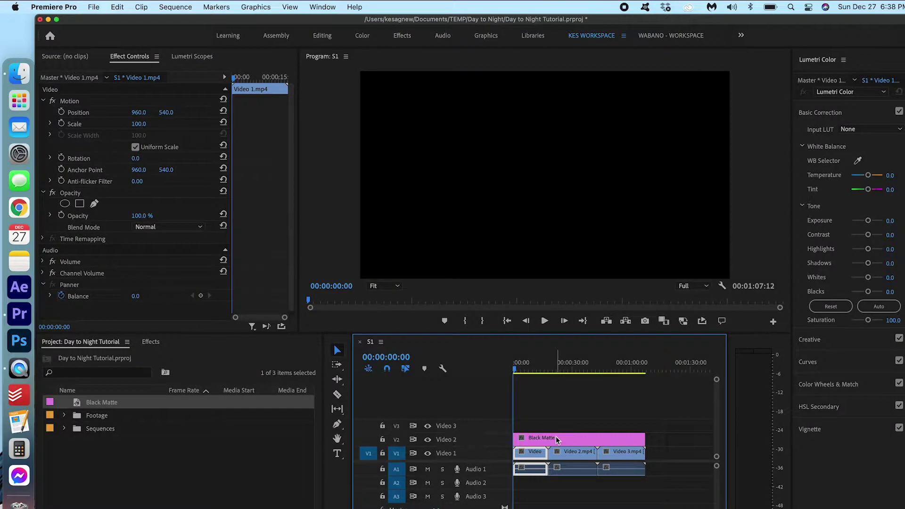
left_click(557, 439)
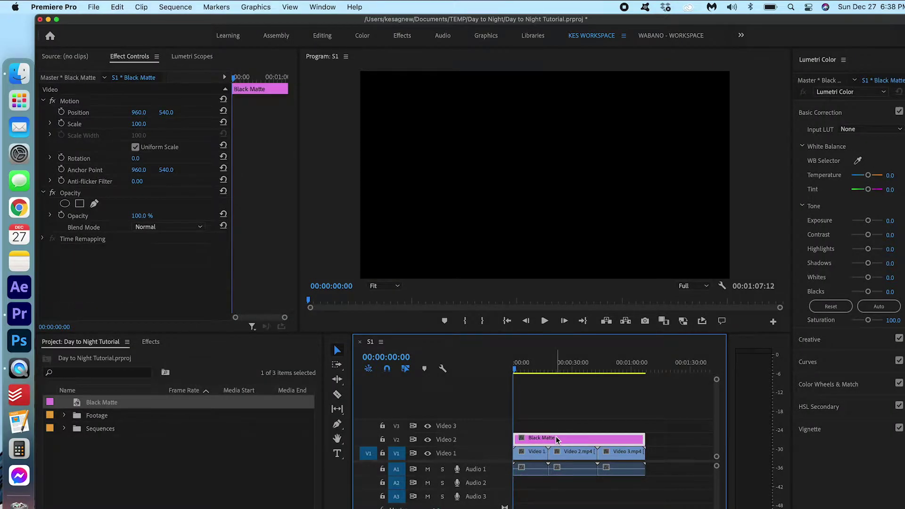
left_click(177, 231)
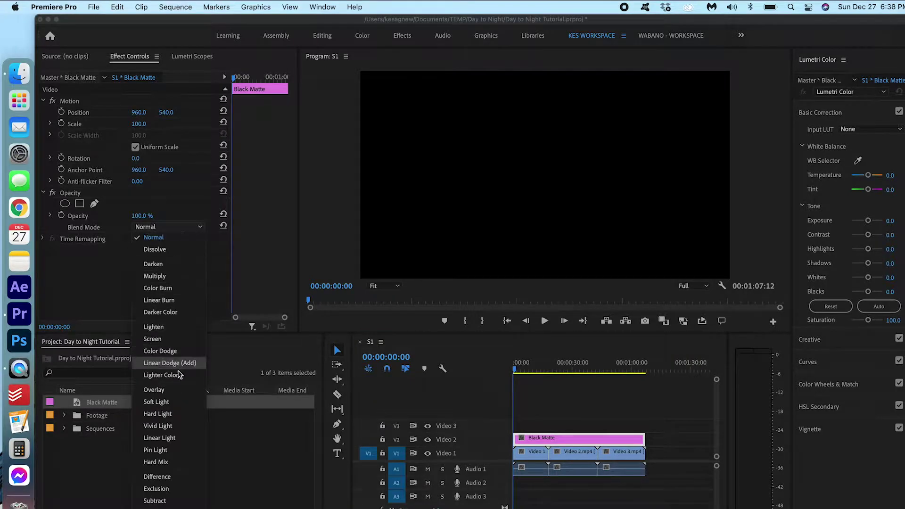
left_click(182, 402)
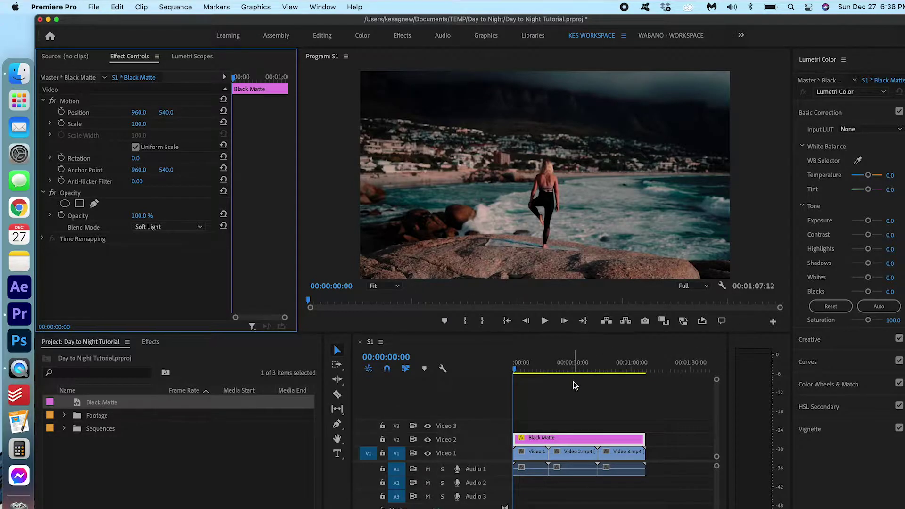
- Select Video 1.mp4 on the zoomed timeline and show the Lumetri Color panel via the Window menu
key("=")
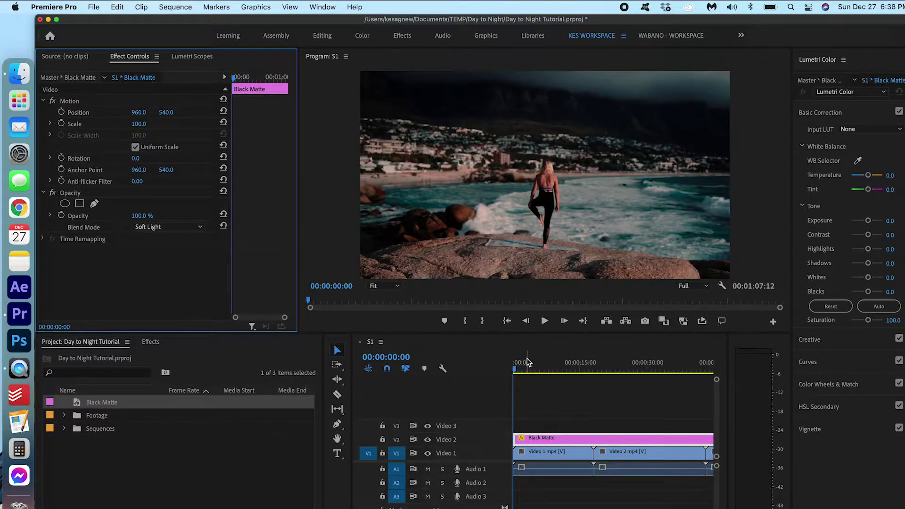
left_click_drag(528, 362, 548, 363)
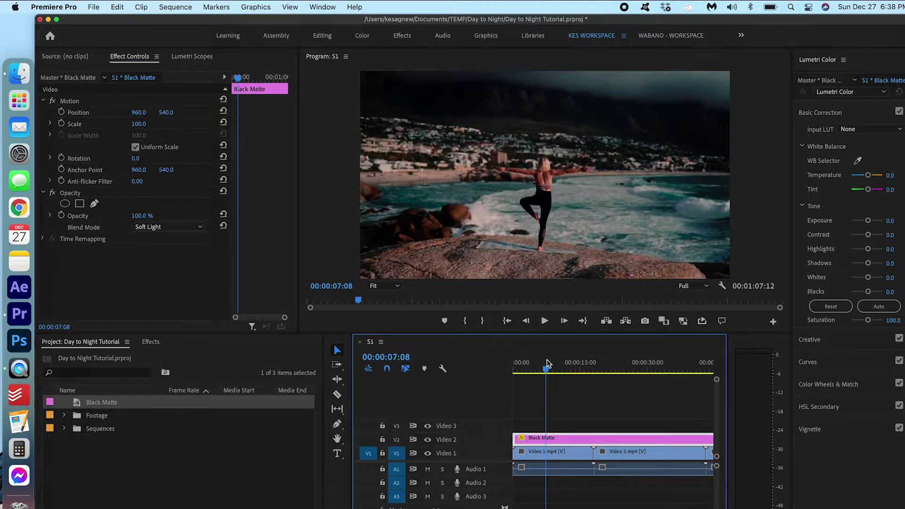
left_click(551, 453)
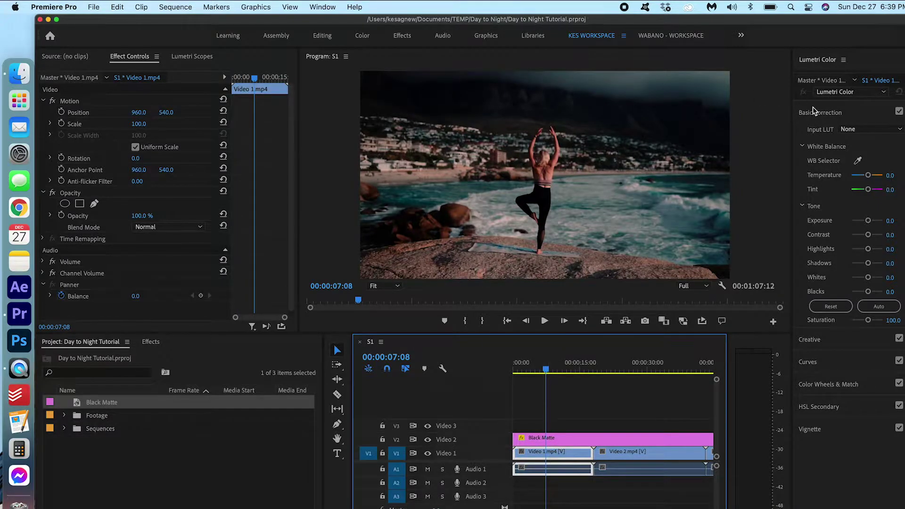
left_click_drag(792, 82, 762, 80)
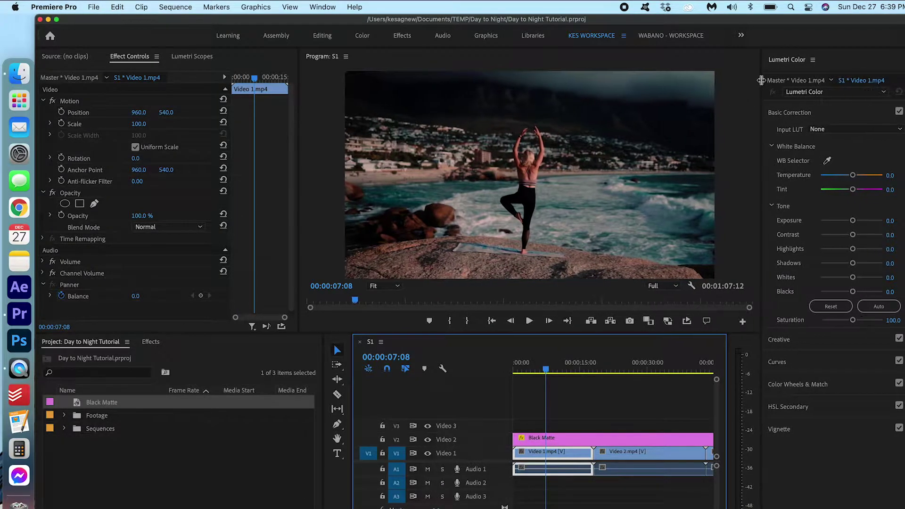
left_click(322, 7)
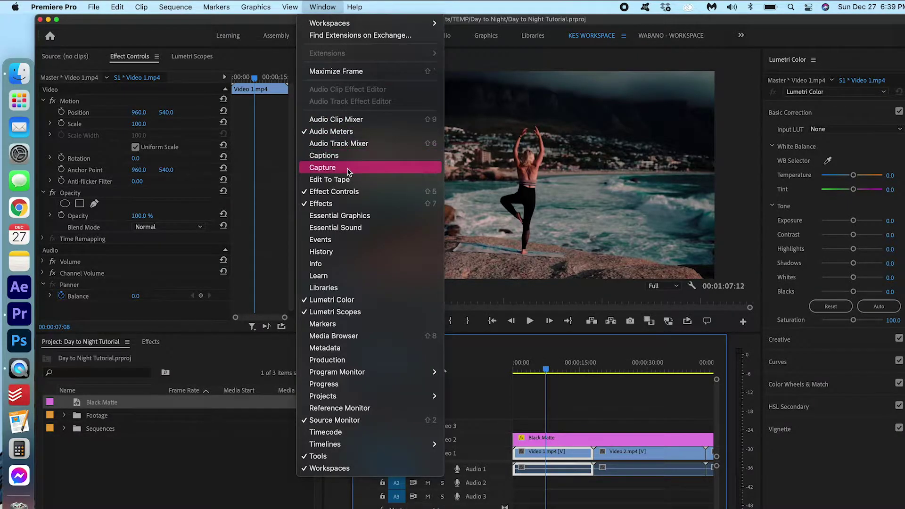
left_click(348, 304)
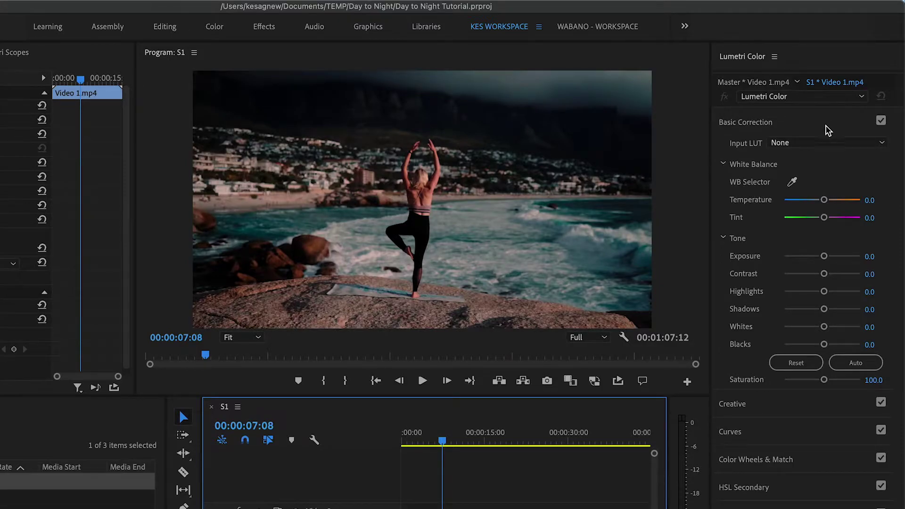
- Set Video 1.mp4's Exposure -1.9, Temperature -71.7, Highlights 61.1, Shadows 36.3, Saturation 118.6
left_click_drag(824, 256, 809, 258)
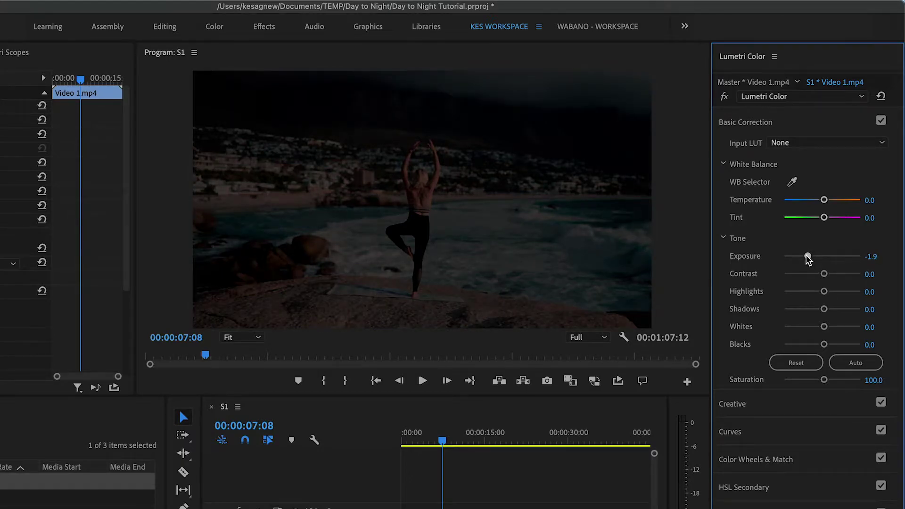
left_click_drag(824, 199, 795, 200)
left_click_drag(825, 295, 848, 293)
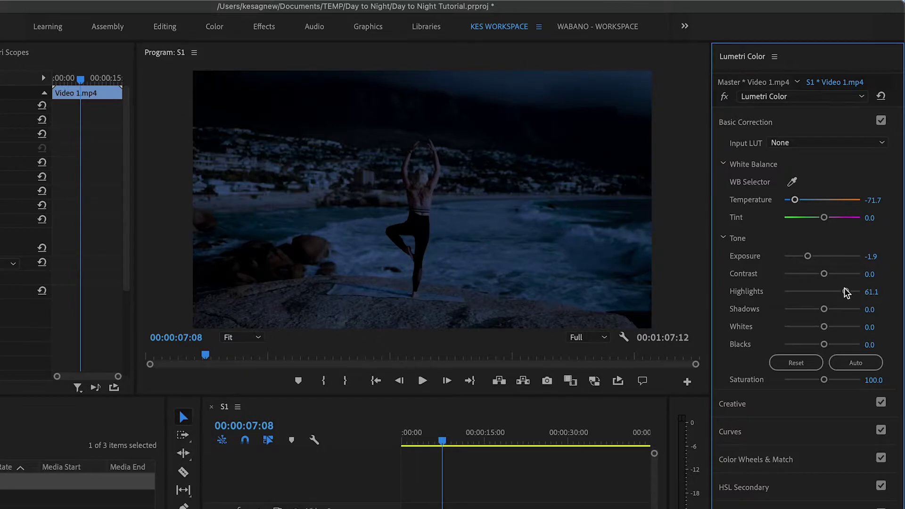
left_click_drag(825, 311, 838, 314)
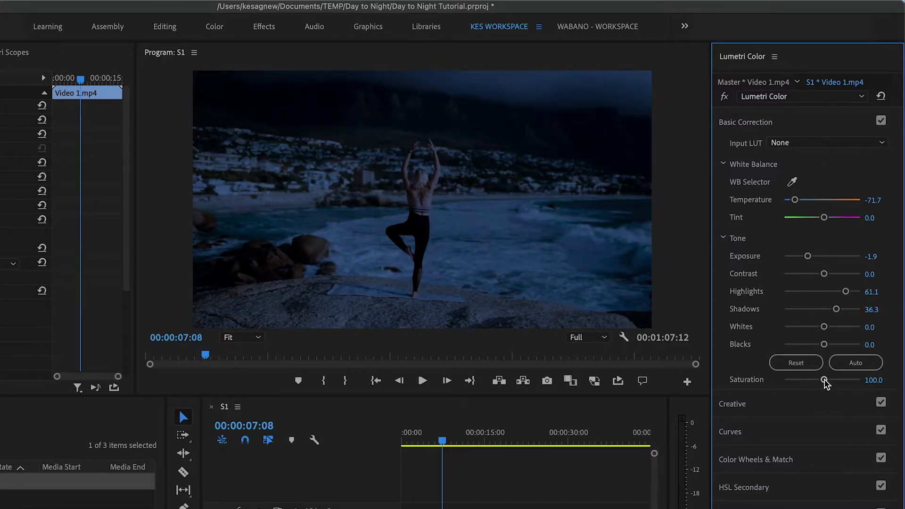
mouse_move(825, 380)
left_mouse_down()
mouse_move(811, 383)
mouse_move(830, 386)
left_mouse_up()
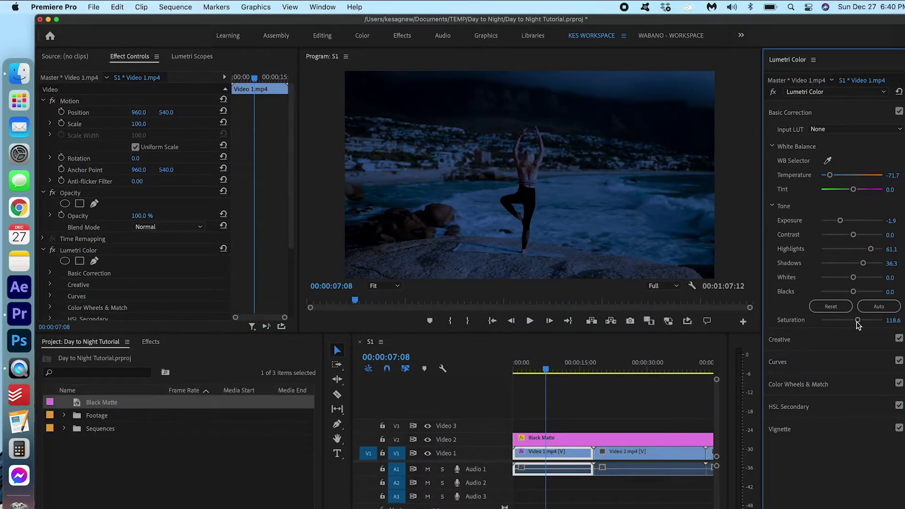
- Give Video 2.mp4 Exposure -1.4, Temperature -71.7, Highlights 38.1, Shadows 36.3, Saturation 113.3
left_click(638, 370)
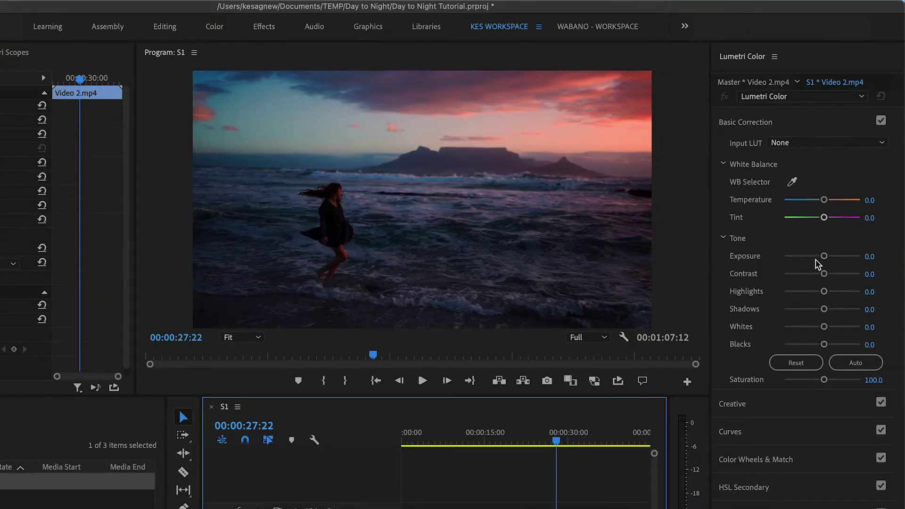
left_click_drag(854, 220, 851, 224)
left_click_drag(820, 259, 813, 260)
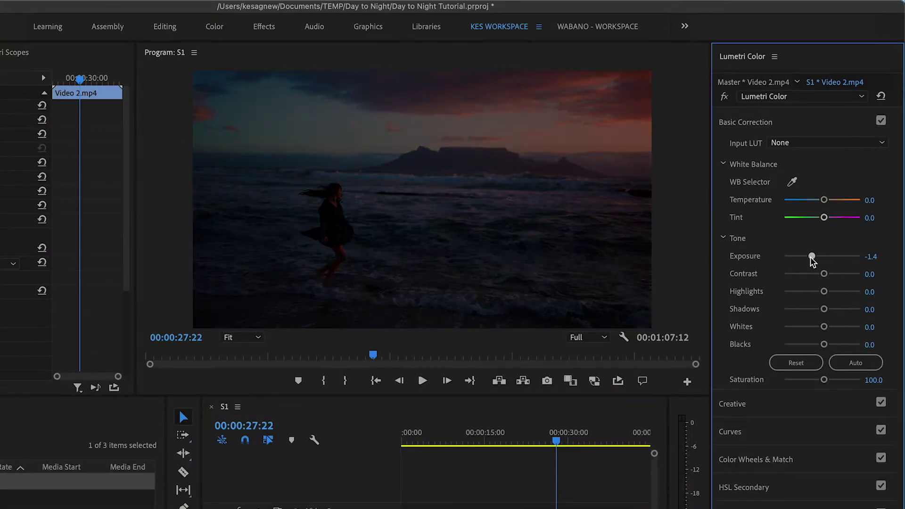
left_click_drag(824, 202, 795, 204)
left_click_drag(824, 291, 837, 310)
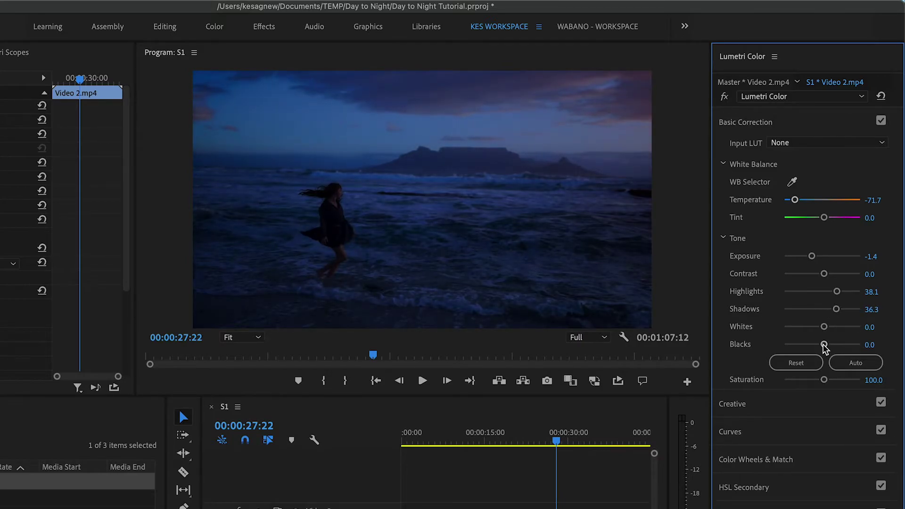
mouse_move(823, 381)
left_mouse_down()
mouse_move(813, 382)
mouse_move(826, 382)
left_mouse_up()
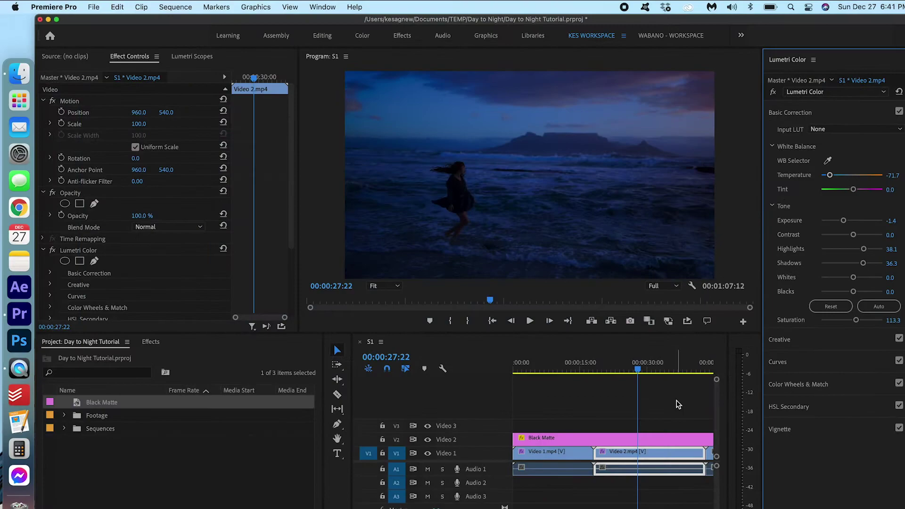
- Give Video 3.mp4 Exposure -1.9, Temperature -100, Highlights 32.7, Shadows 31.0, Saturation 115.0
left_click(663, 368)
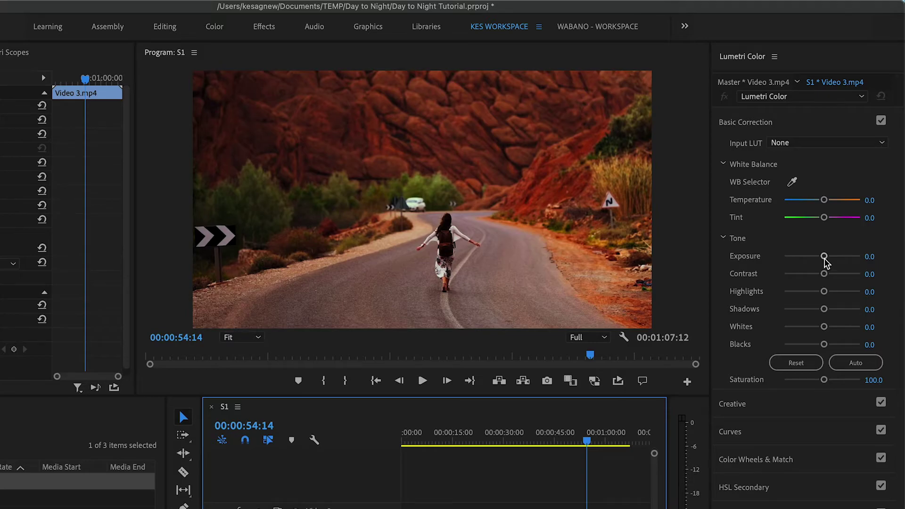
left_click_drag(854, 221, 854, 221)
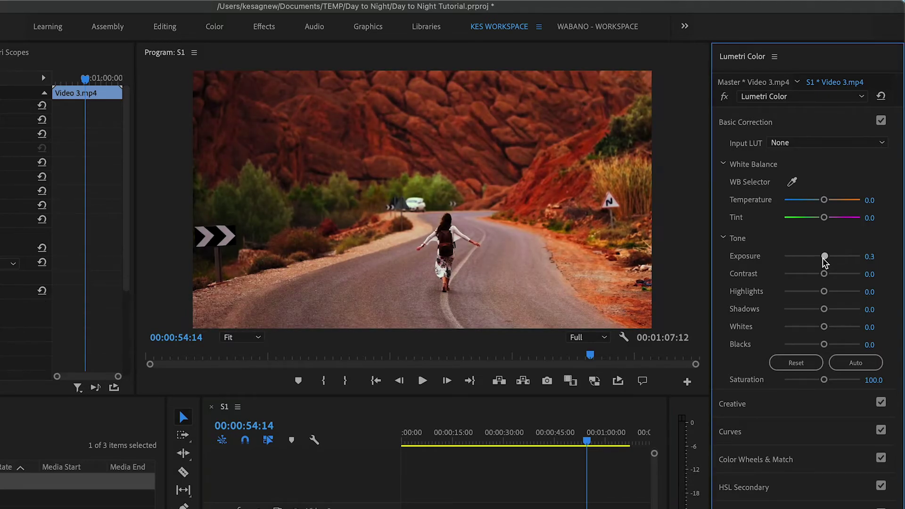
left_click_drag(823, 258, 811, 260)
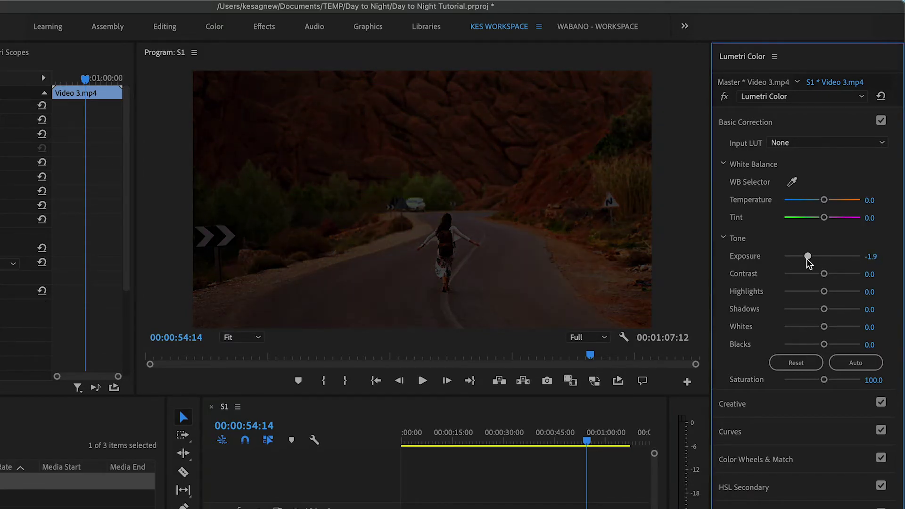
left_click_drag(825, 201, 783, 204)
left_click_drag(825, 293, 836, 293)
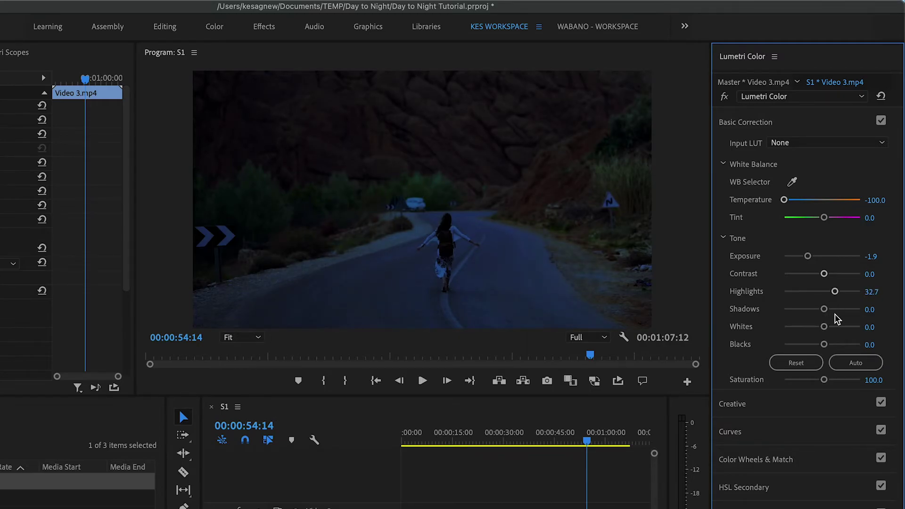
left_click_drag(824, 310, 835, 311)
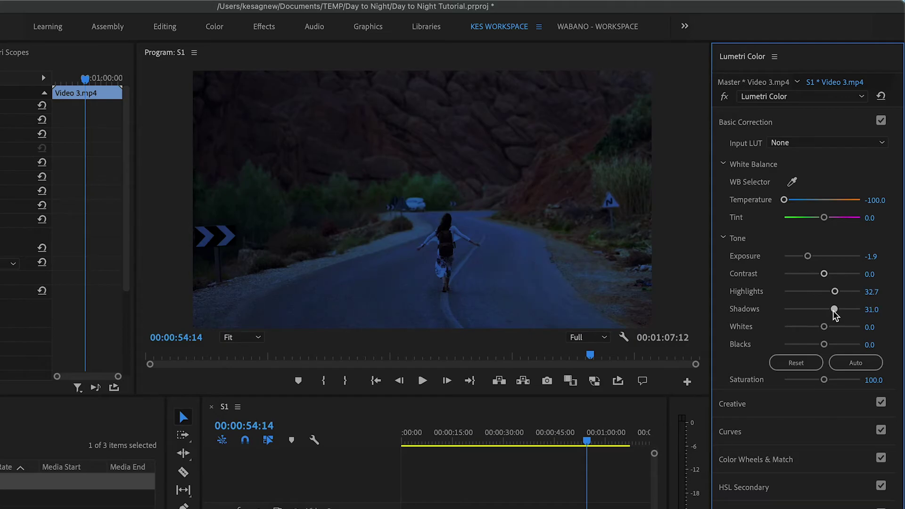
mouse_move(825, 382)
left_mouse_down()
mouse_move(816, 383)
mouse_move(829, 386)
left_mouse_up()
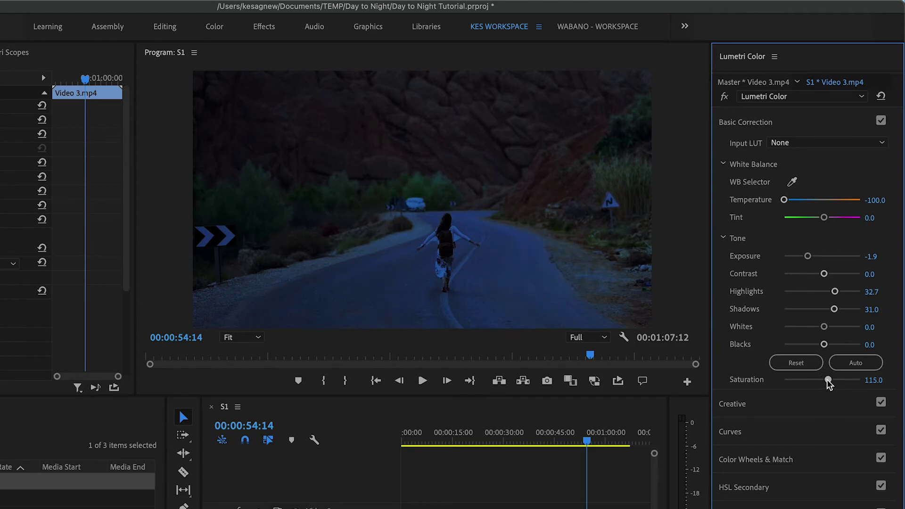